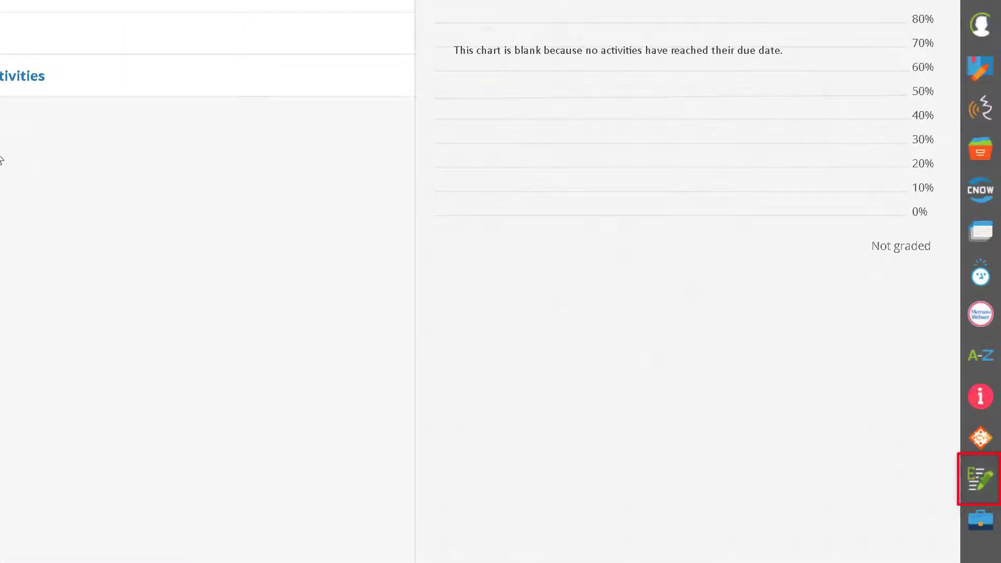
Open the MindTap Notebook and start the Evernote sign-in to authorize Cengage
left_click(978, 478)
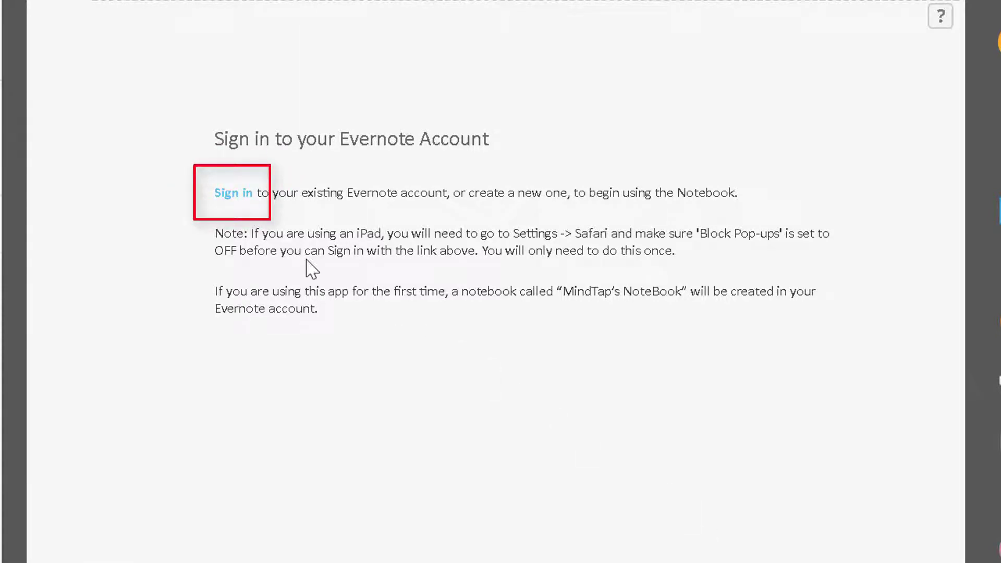
left_click(235, 202)
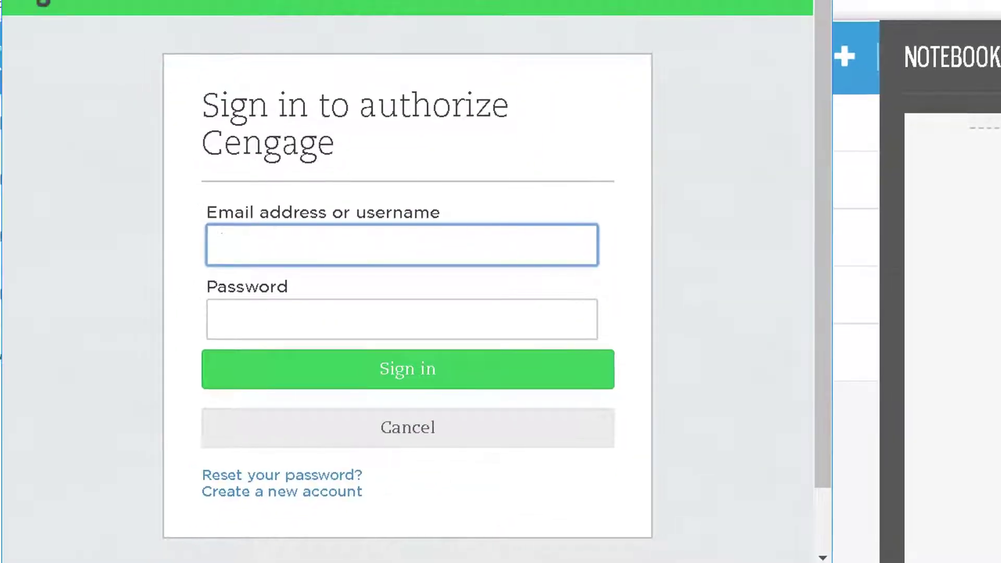
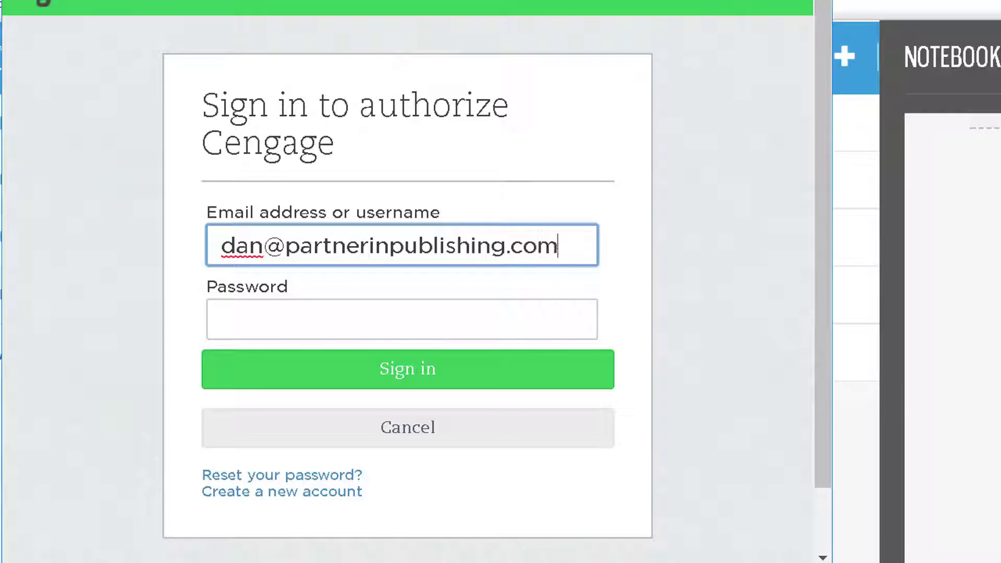
Enter the Evernote email and password and submit the sign-in
left_click(596, 315)
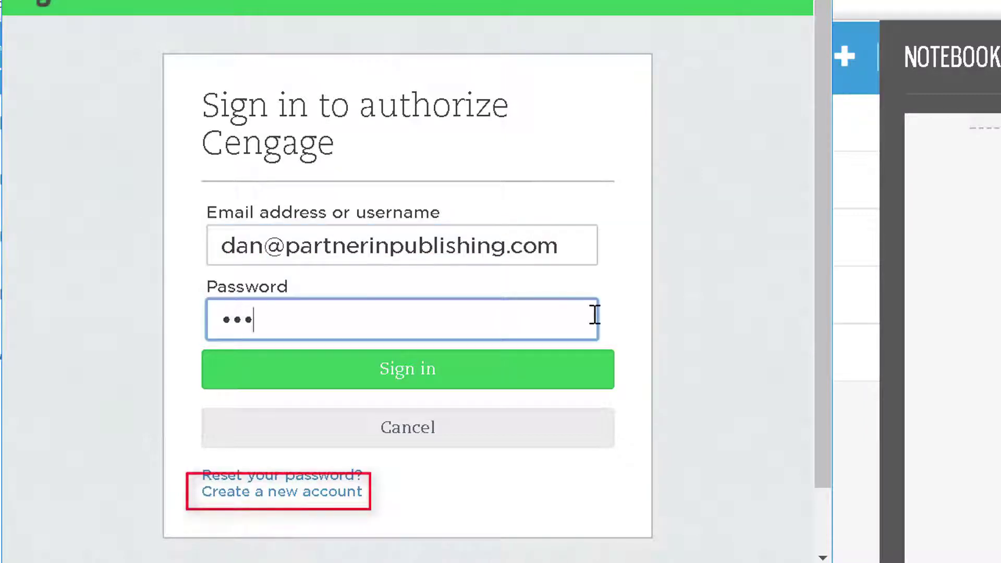
left_click(550, 372)
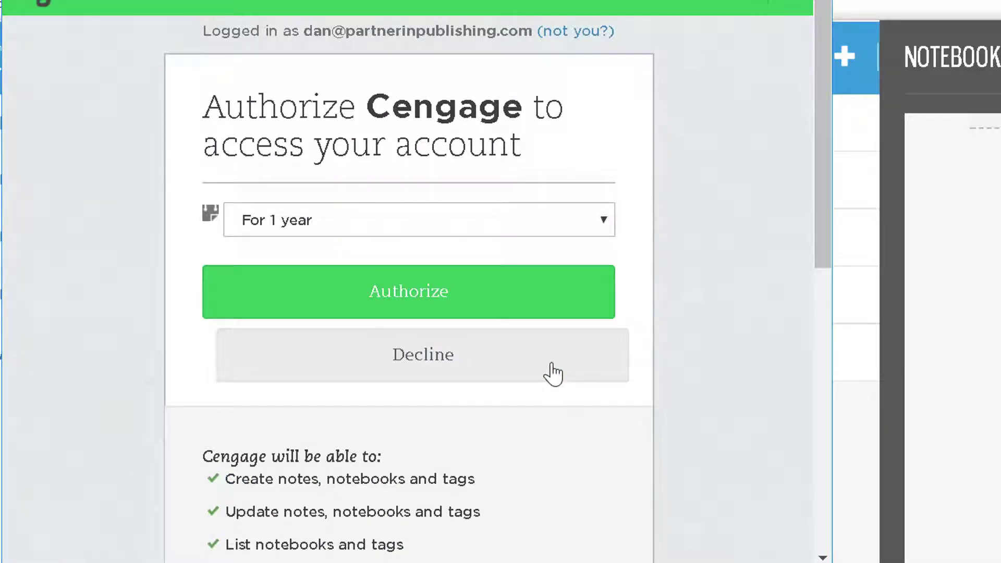
Authorize Cengage to access the Evernote account for 1 year
left_click(544, 316)
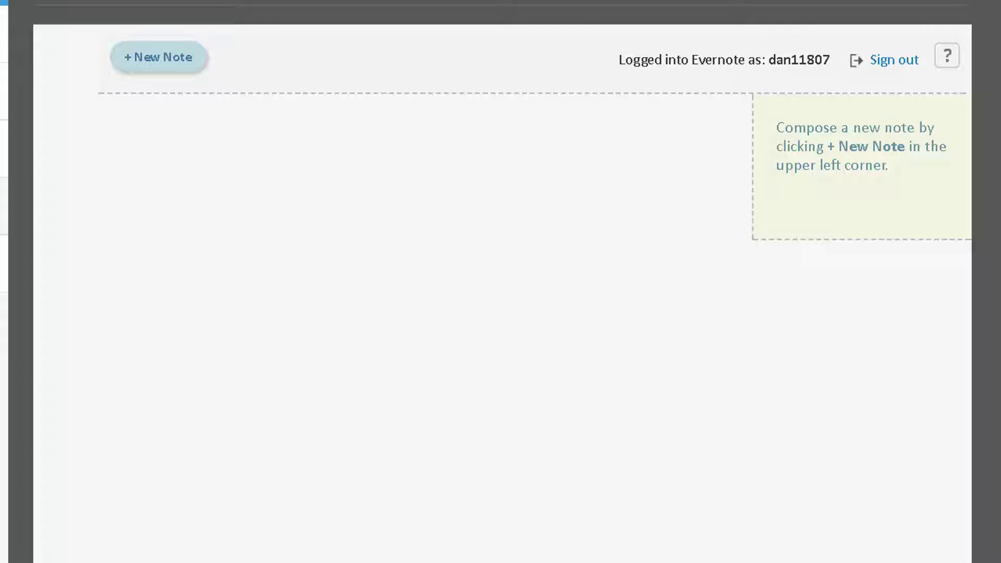
Create a note titled 'Chapter 1' with body 'This is an example note.' and save it
left_click(141, 62)
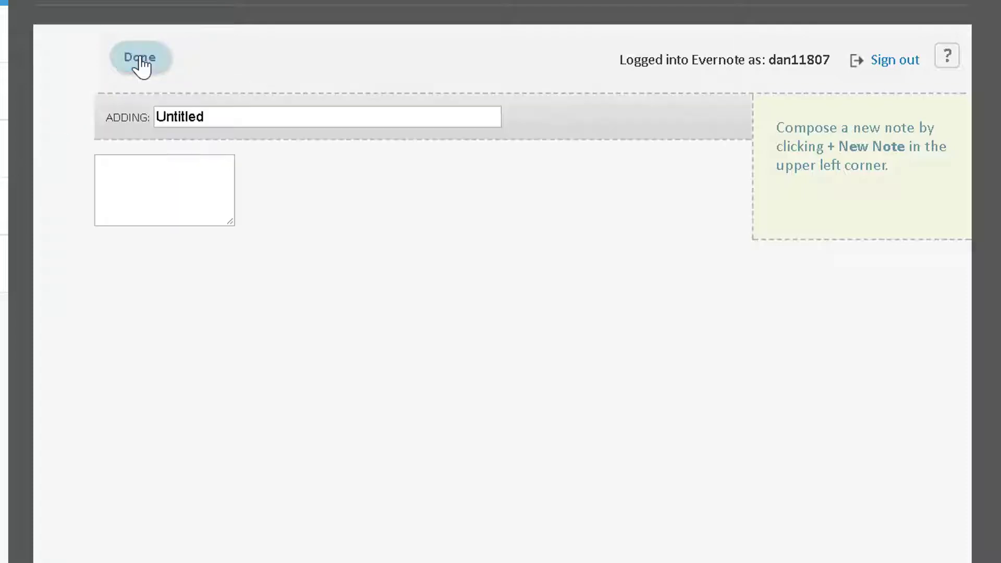
left_click(205, 112)
type("Chap")
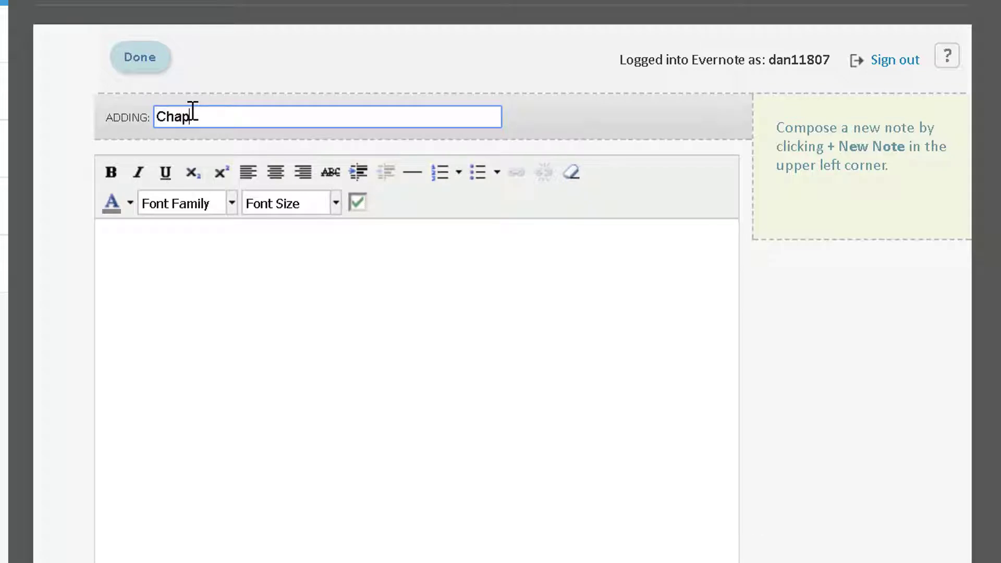
type("ter 1")
left_click(178, 233)
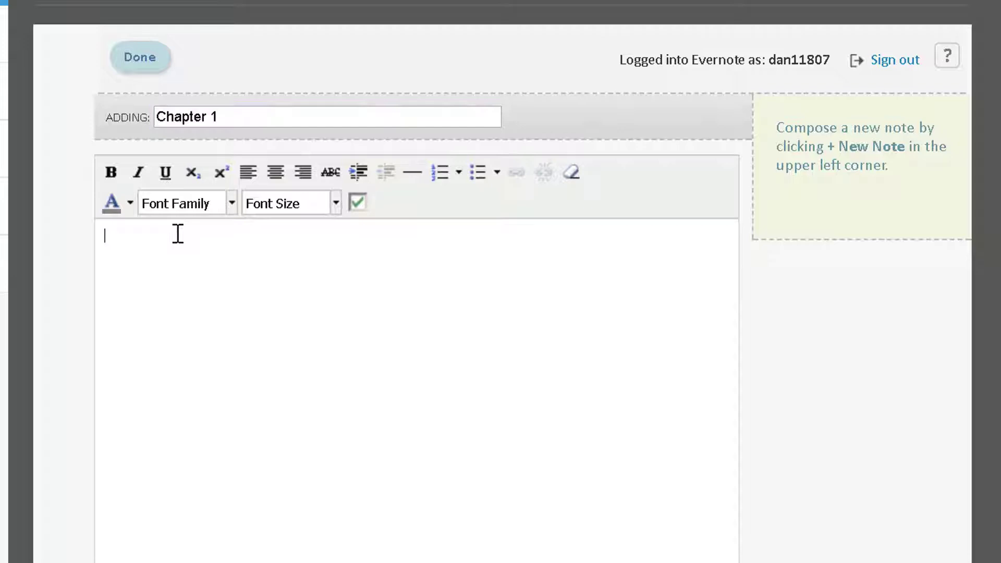
type("This is an E")
type("xample")
type(" note.")
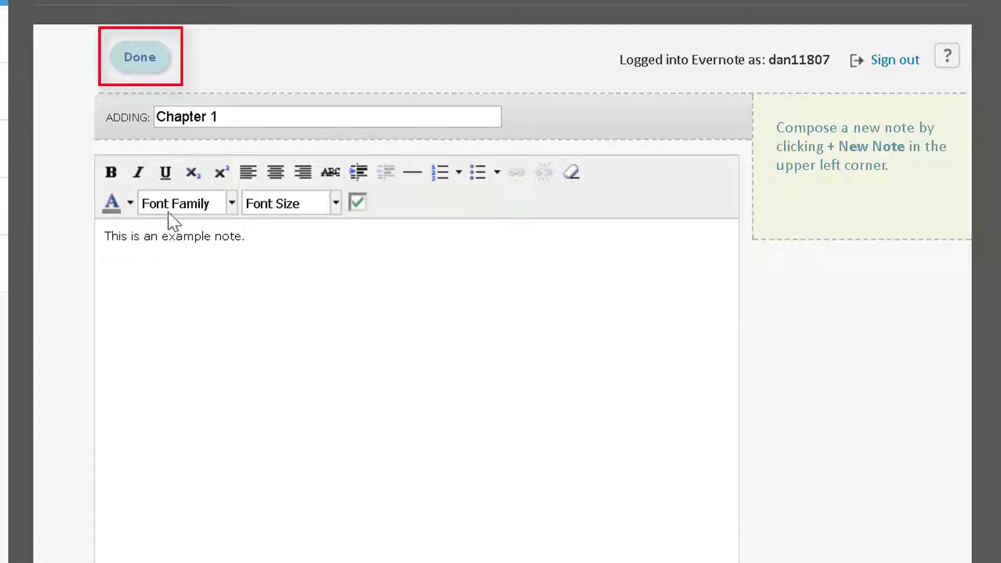
left_click(156, 73)
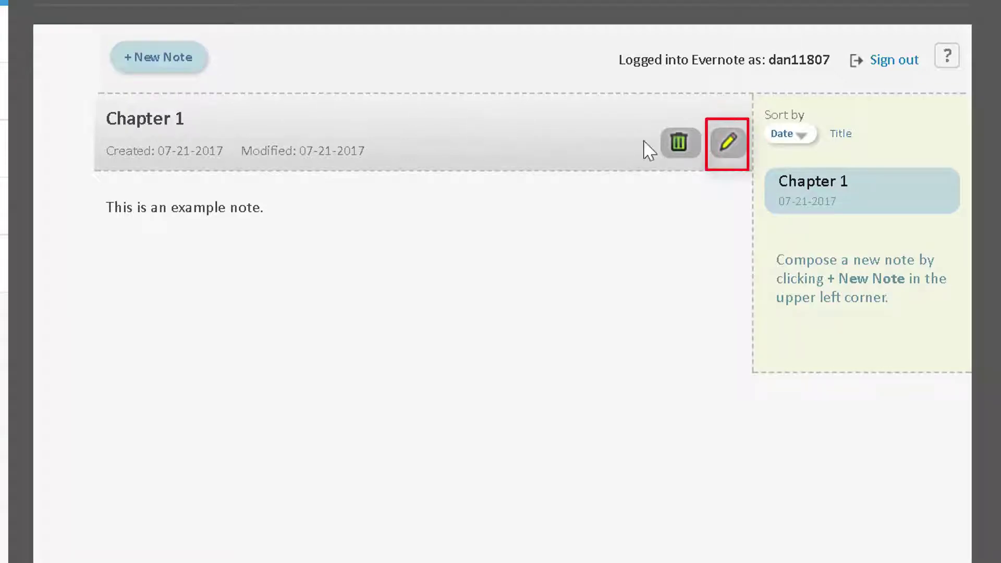
Reopen the Chapter 1 note, close it unchanged, then delete it from the notebook
left_click(721, 155)
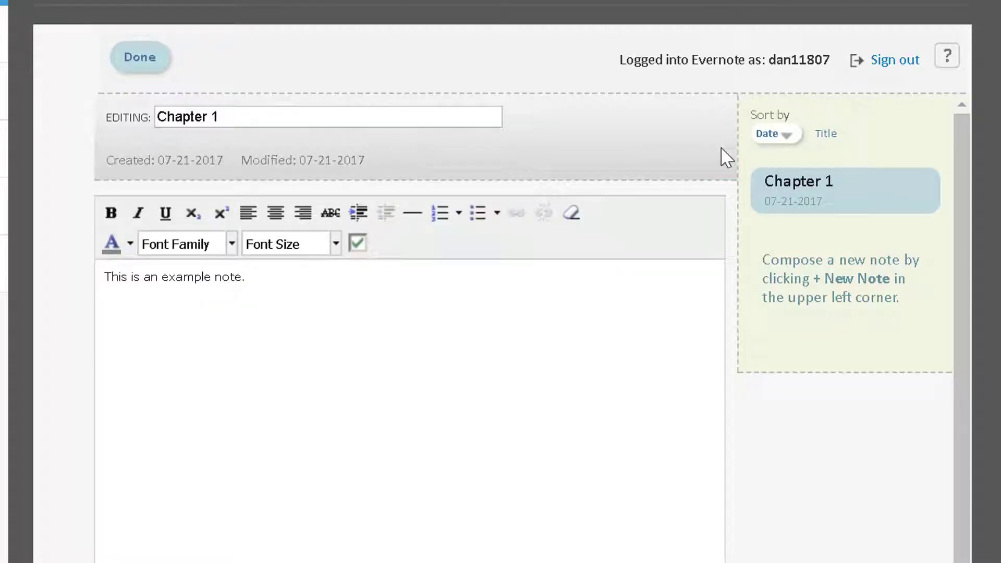
left_click(168, 71)
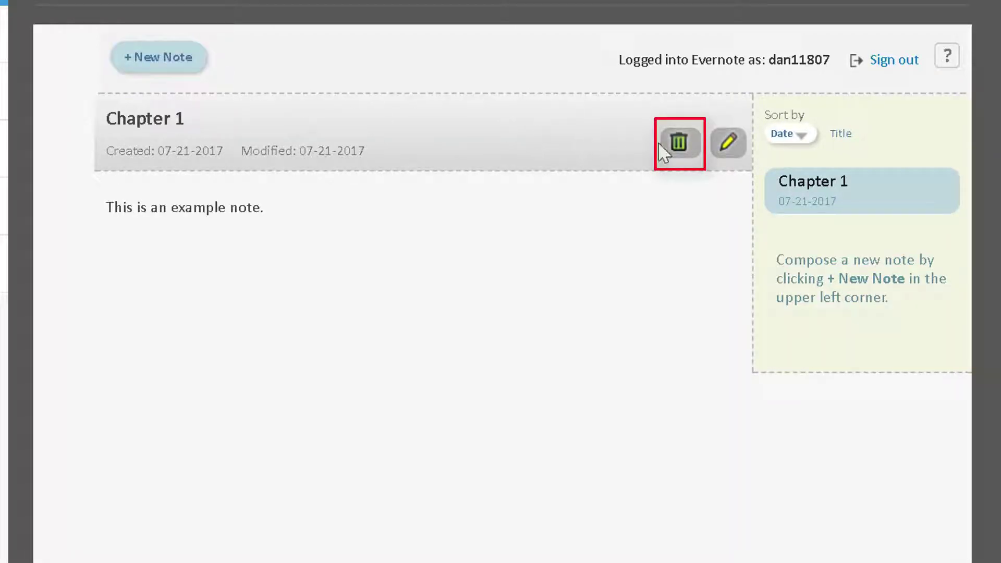
left_click(674, 154)
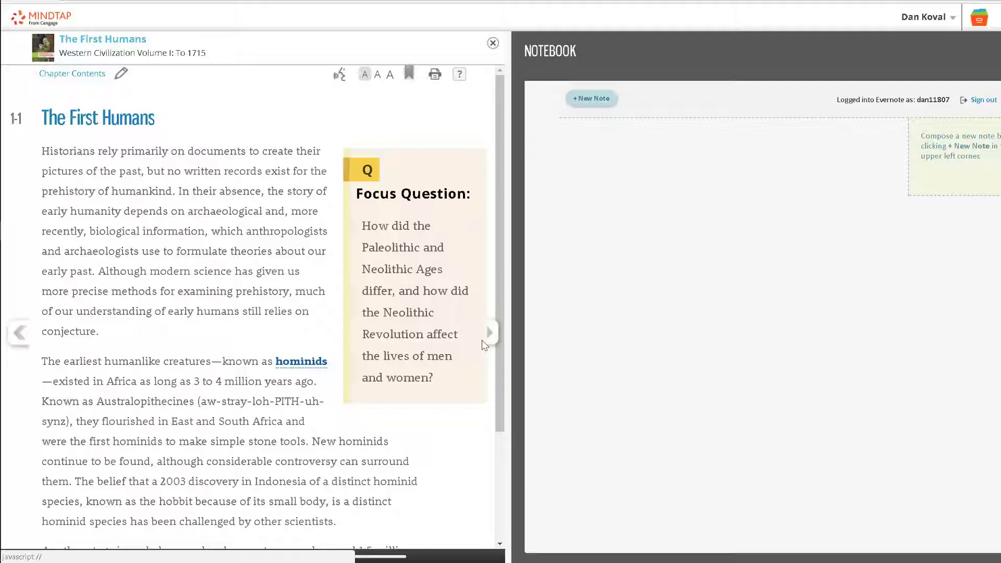
type("Earliest Humanlike Creatures")
Copy the Australopithecines passage from the textbook into the 'Earliest Humanlike Creatures' note
left_click_drag(308, 441, 45, 403)
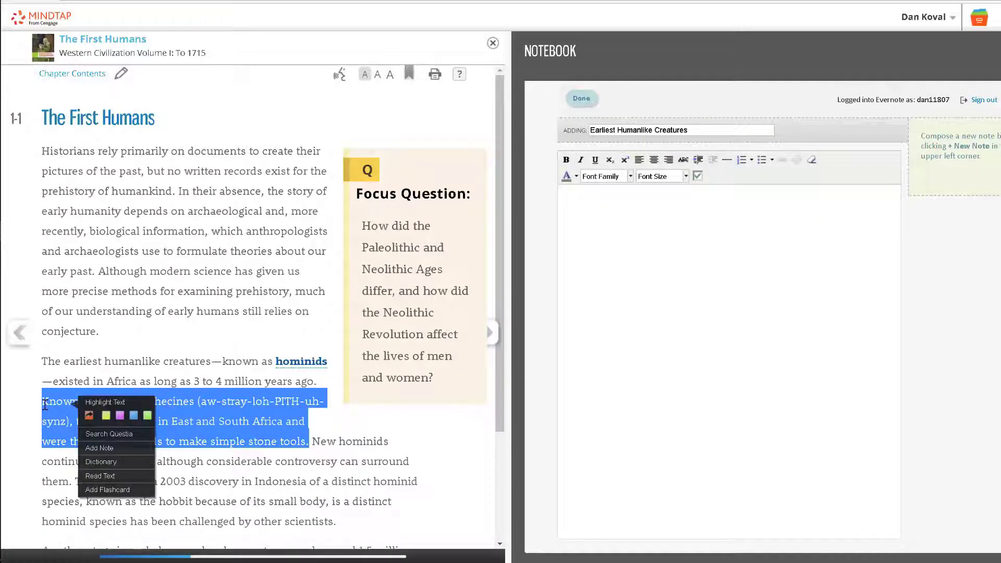
key("ctrl+c")
key("ctrl+v")
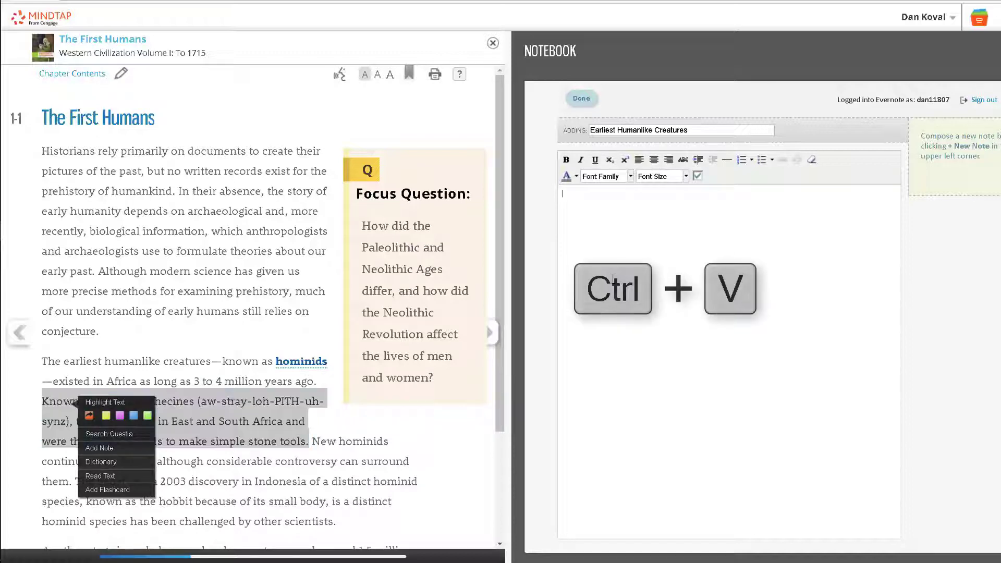
Save the 'Earliest Humanlike Creatures' note with its pasted Australopithecines passage
left_click(582, 99)
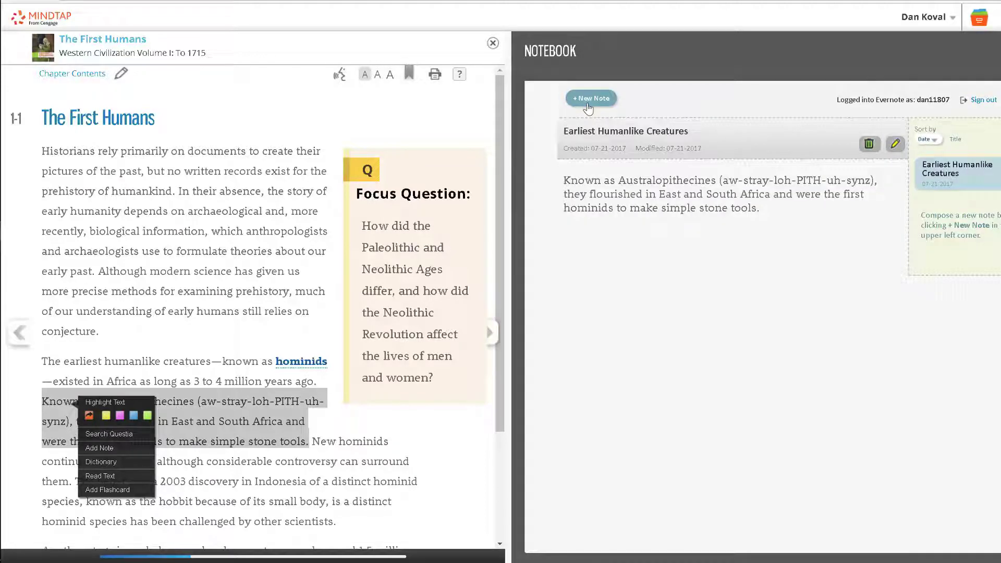